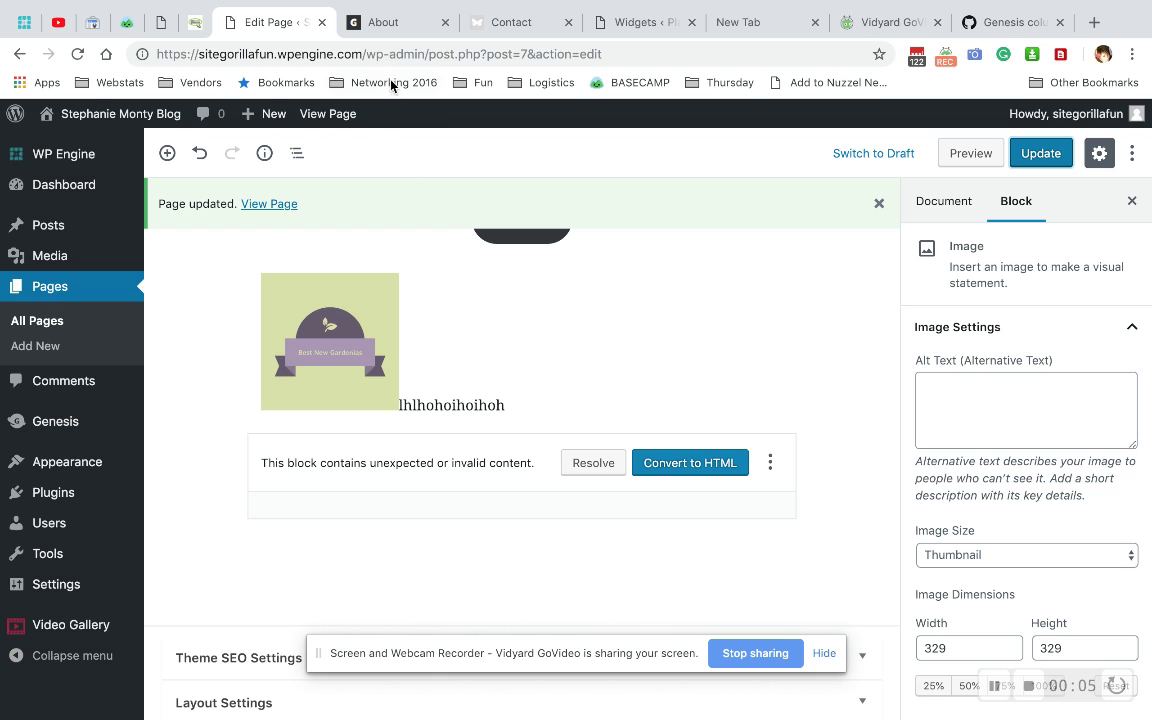
Scroll the live About page down to its footer credits line, then return to the admin tab.
{"action": "left_click", "coordinate": [388, 24]}
{"action": "scroll", "coordinate": [599, 497], "scroll_direction": "down", "scroll_amount": 15}
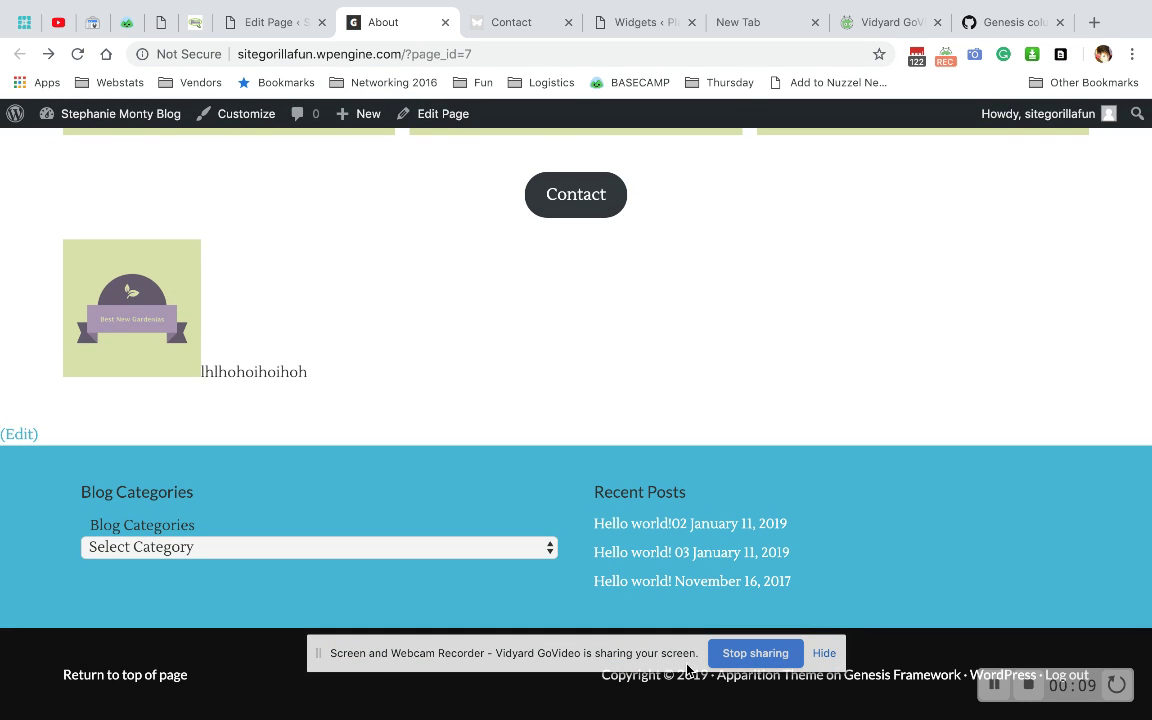
{"action": "left_click_drag", "start_coordinate": [680, 653], "coordinate": [427, 684]}
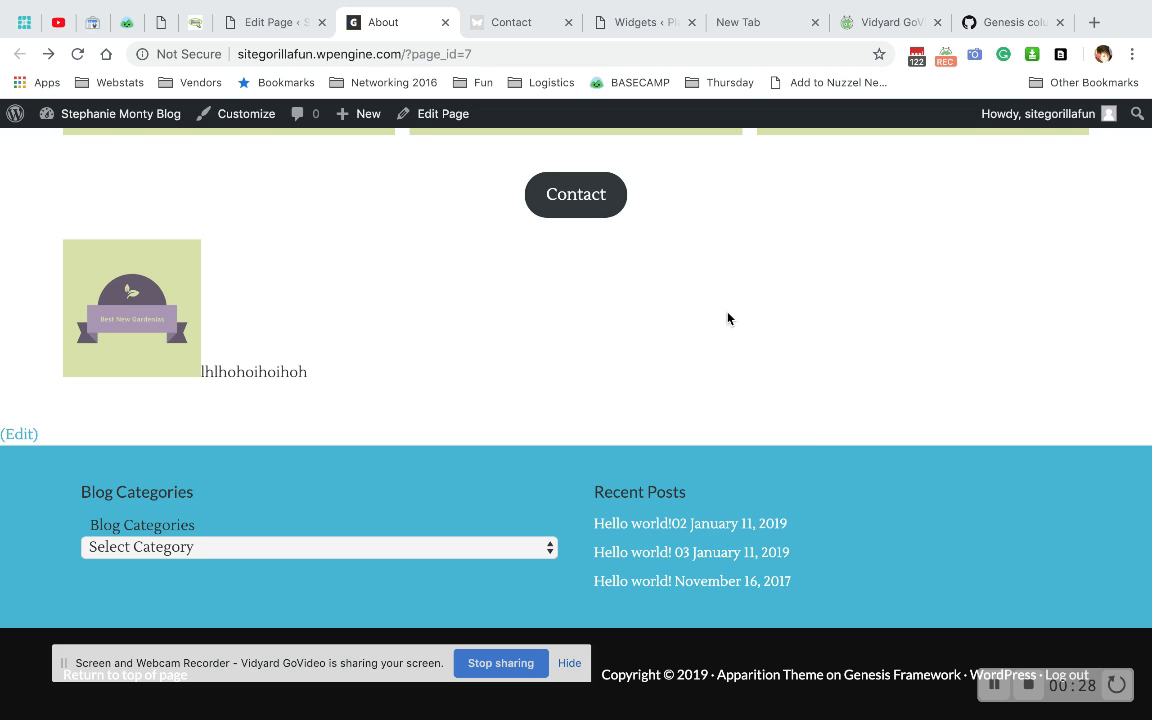
{"action": "left_click", "coordinate": [275, 23]}
Find 'genesis simple edits' under Add New, install and activate it, and open its settings.
{"action": "mouse_move", "coordinate": [42, 478]}
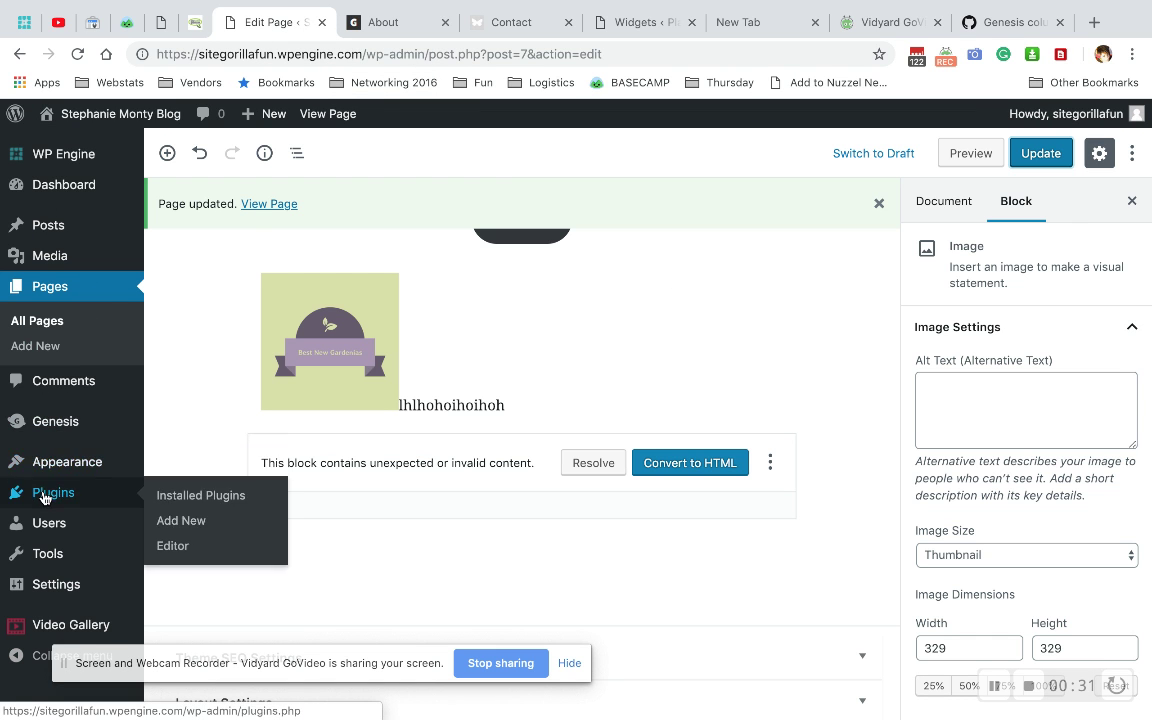
{"action": "left_click", "coordinate": [185, 521]}
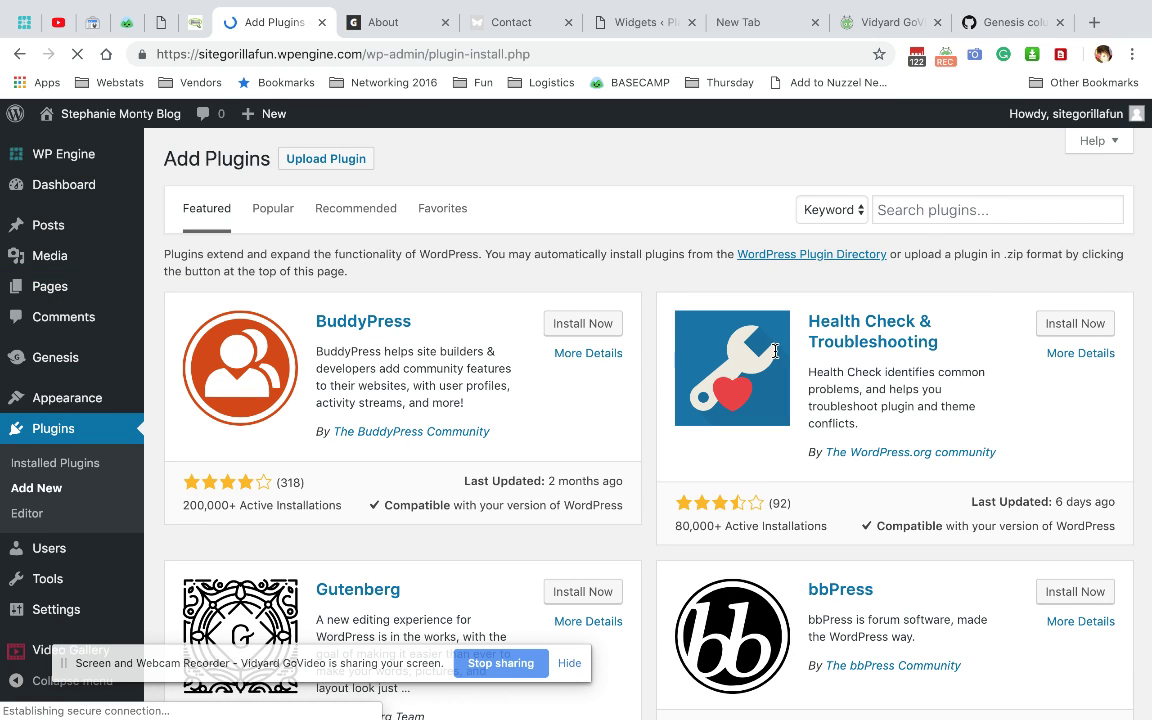
{"action": "left_click", "coordinate": [905, 211]}
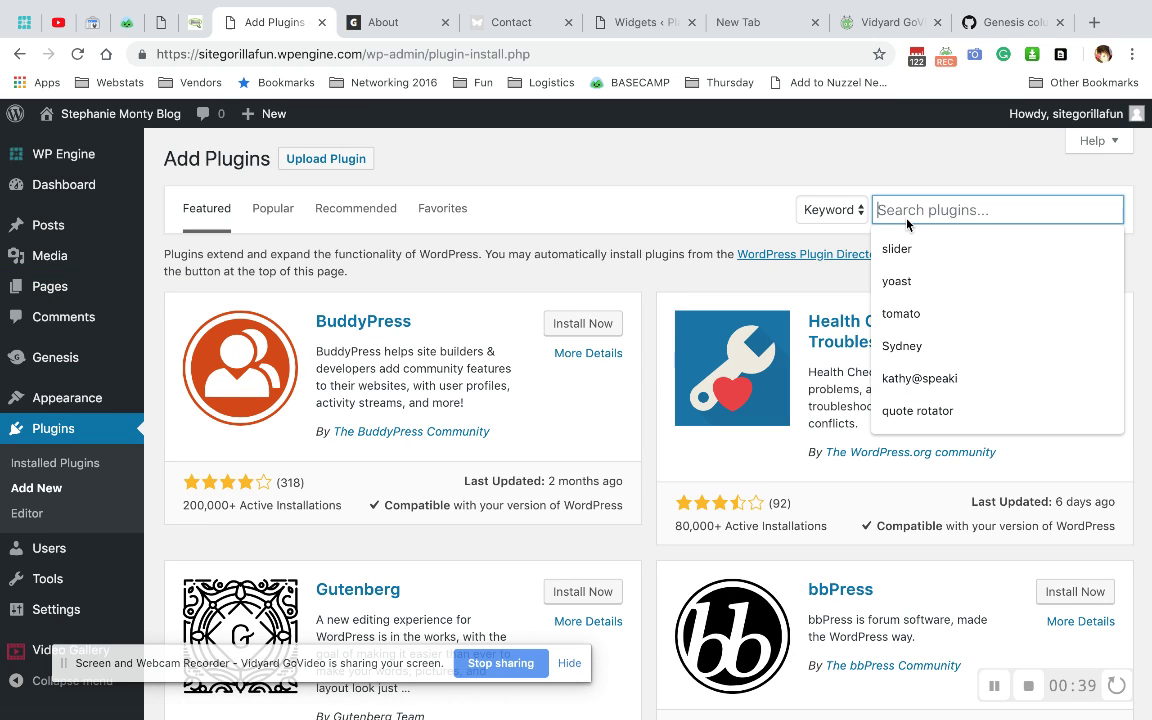
{"action": "type", "text": "gene"}
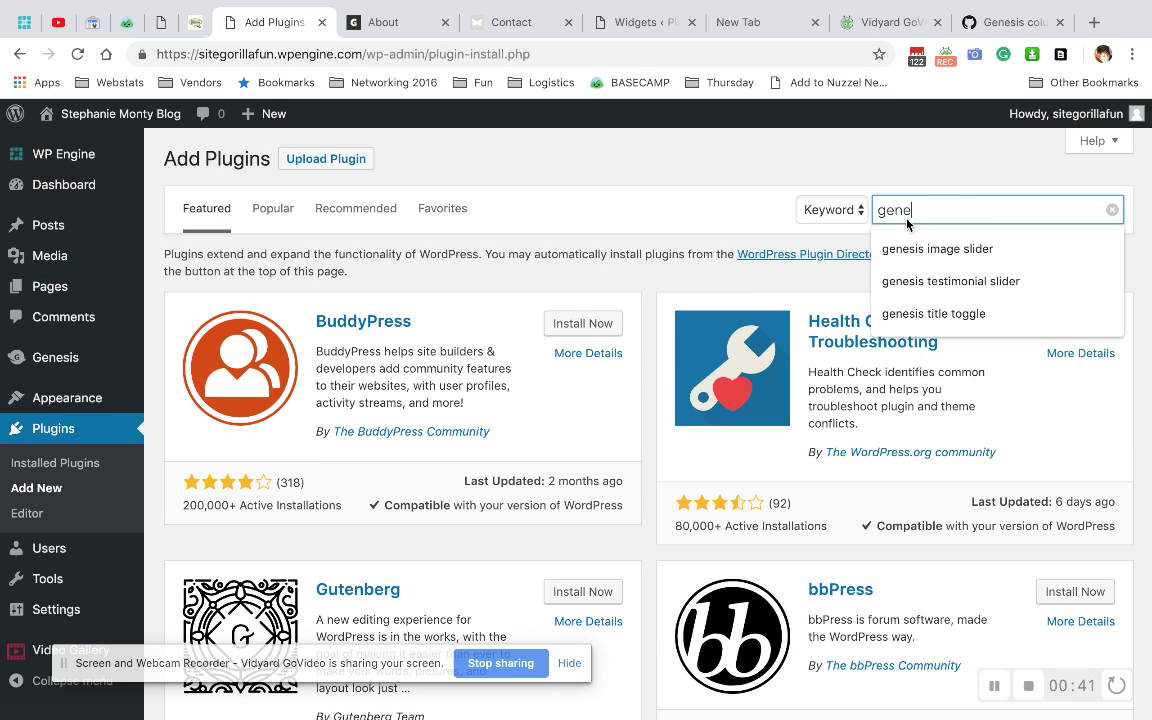
{"action": "type", "text": "sis "}
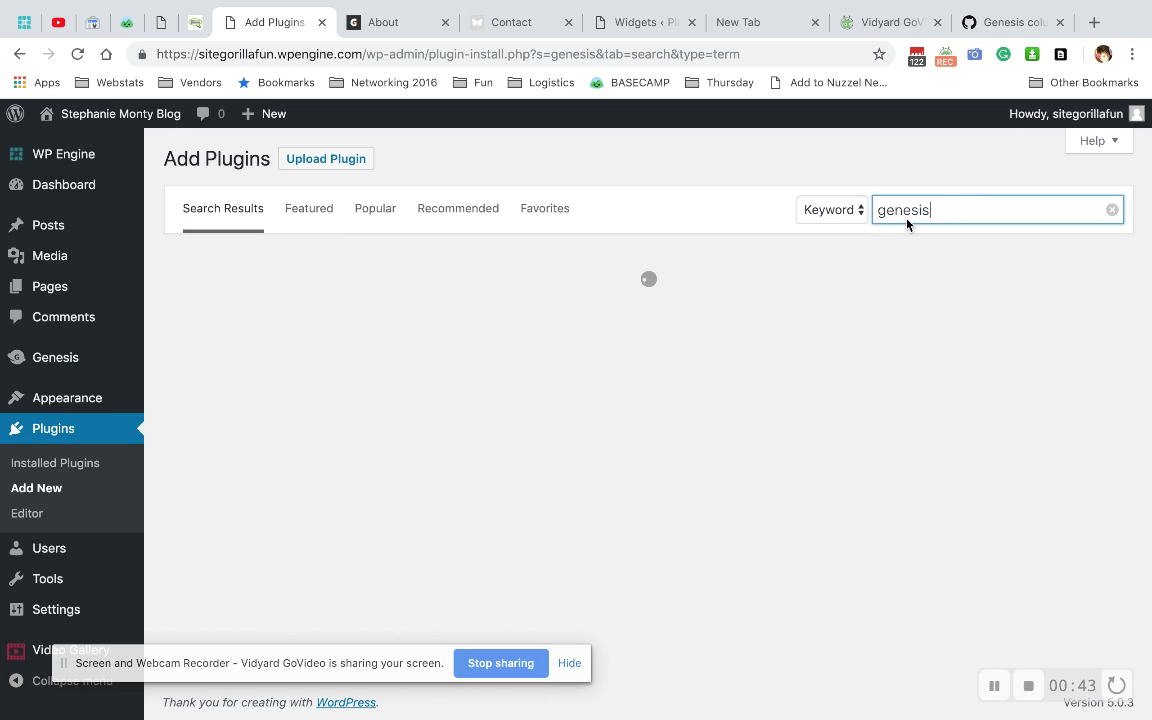
{"action": "type", "text": "simple"}
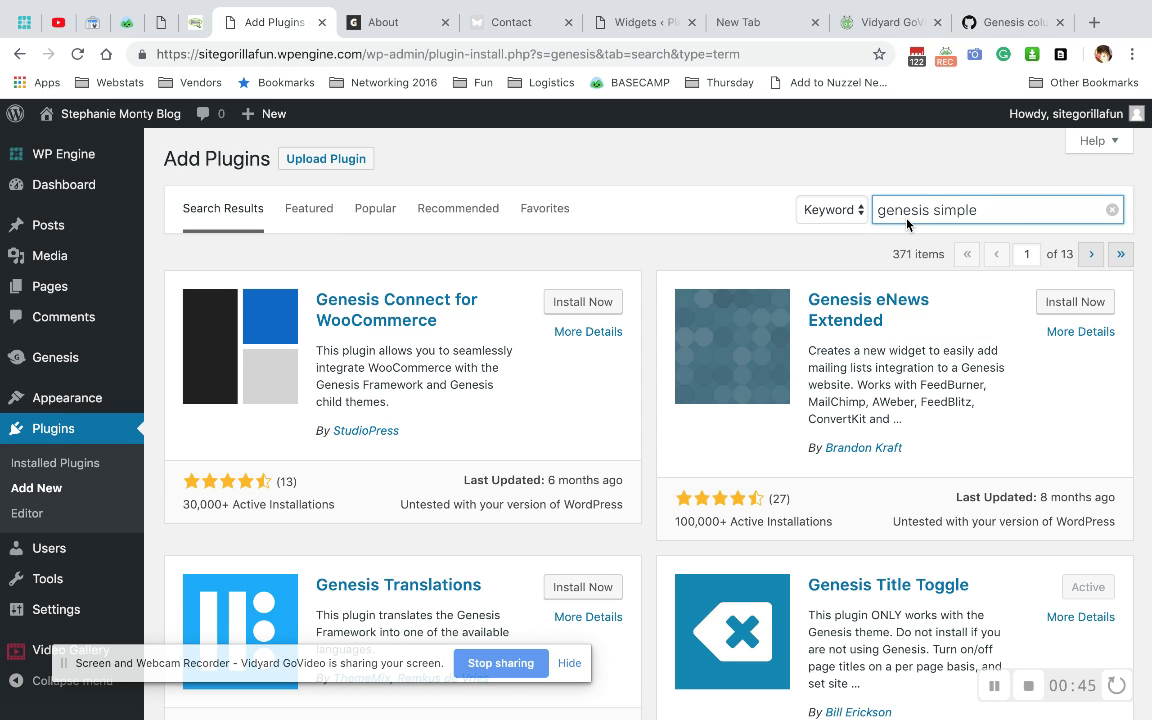
{"action": "type", "text": " edits"}
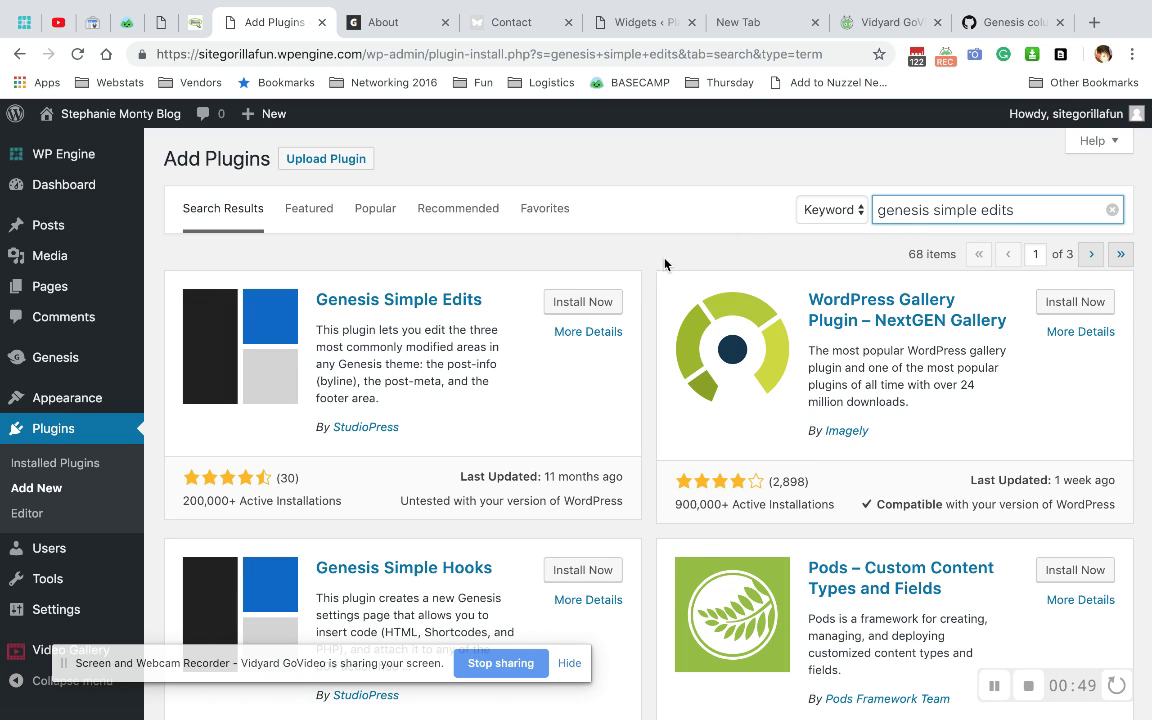
{"action": "left_click", "coordinate": [590, 303]}
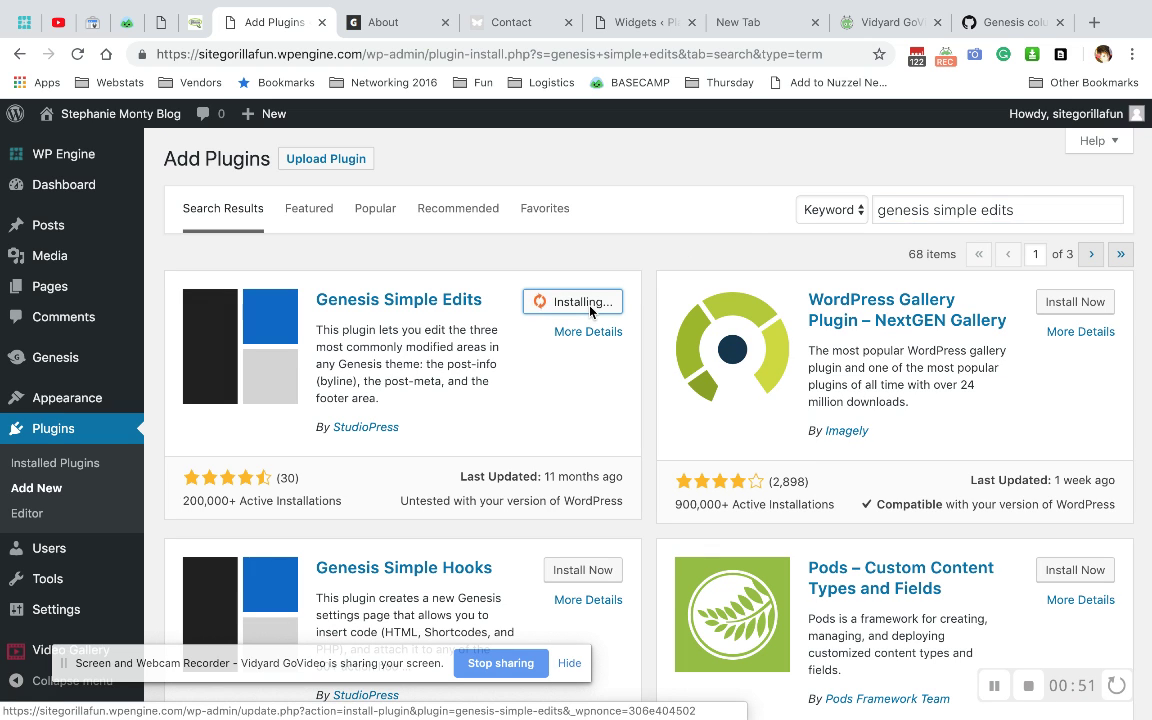
{"action": "left_click", "coordinate": [590, 304]}
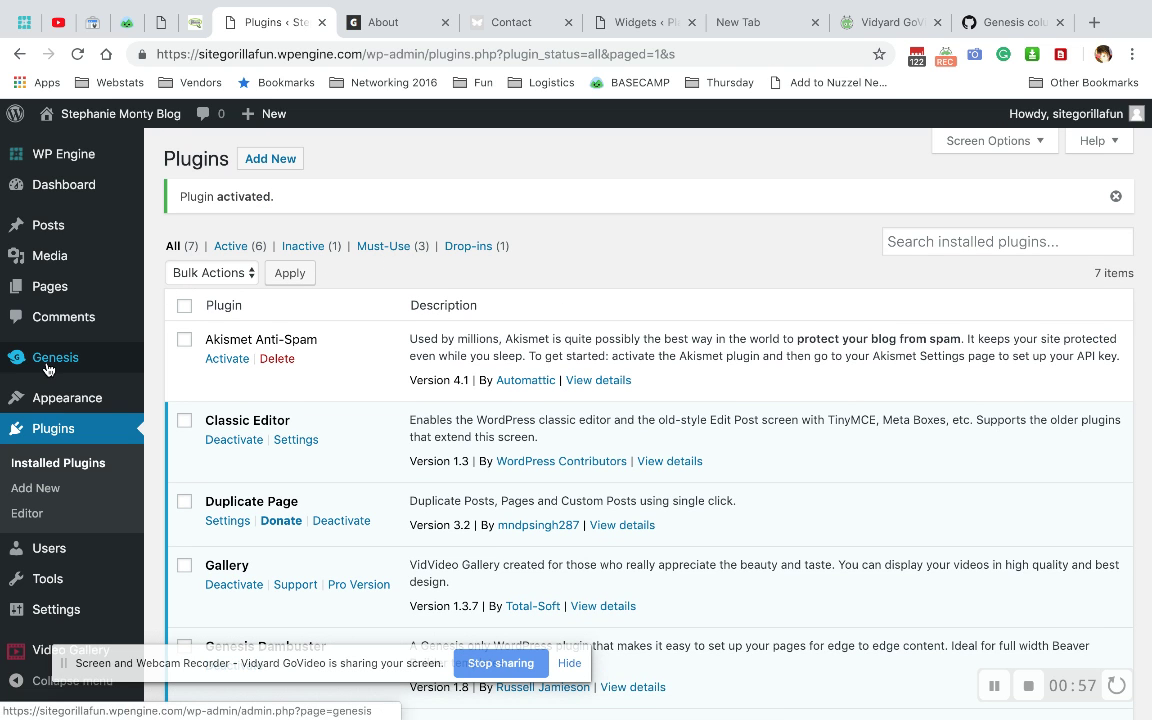
{"action": "mouse_move", "coordinate": [46, 369]}
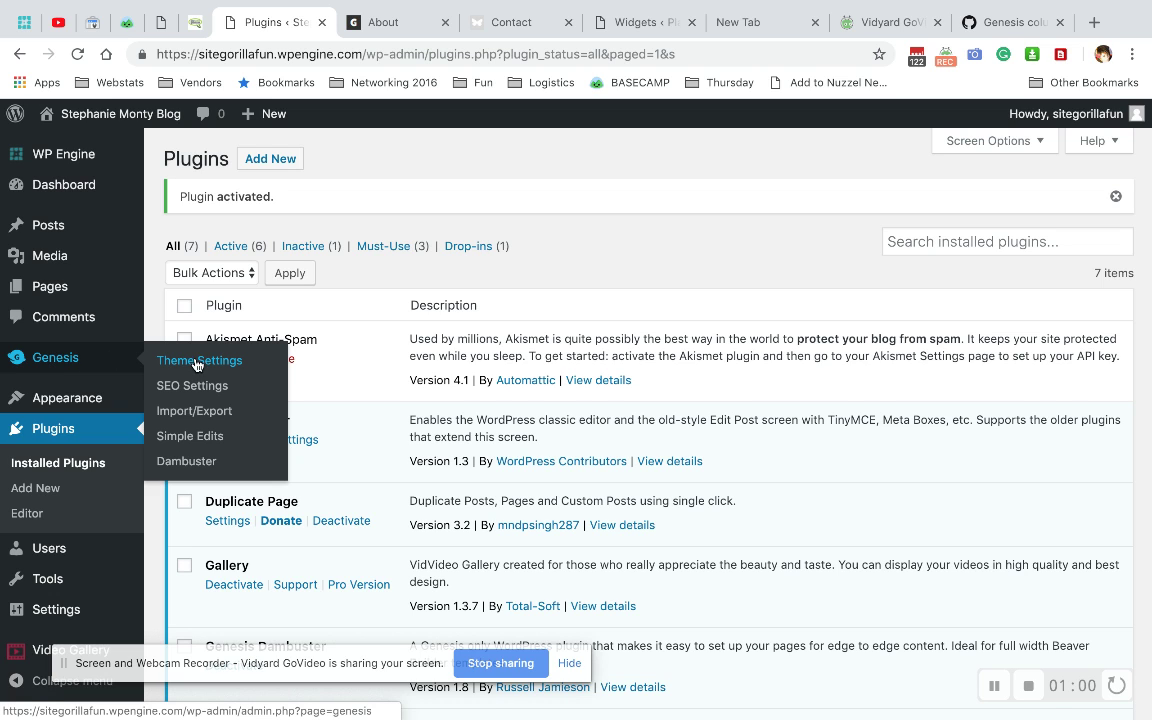
{"action": "left_click", "coordinate": [186, 437]}
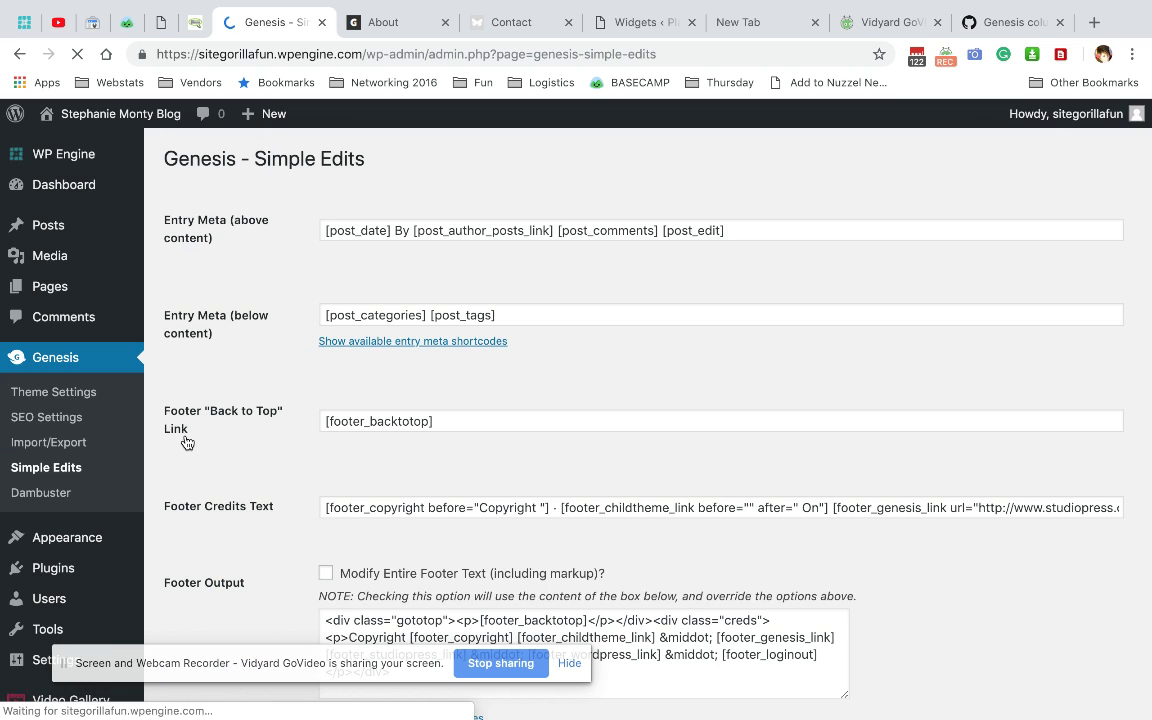
After comparing the live footer, tick 'Modify Entire Footer Text' in Simple Edits.
{"action": "left_click", "coordinate": [402, 22]}
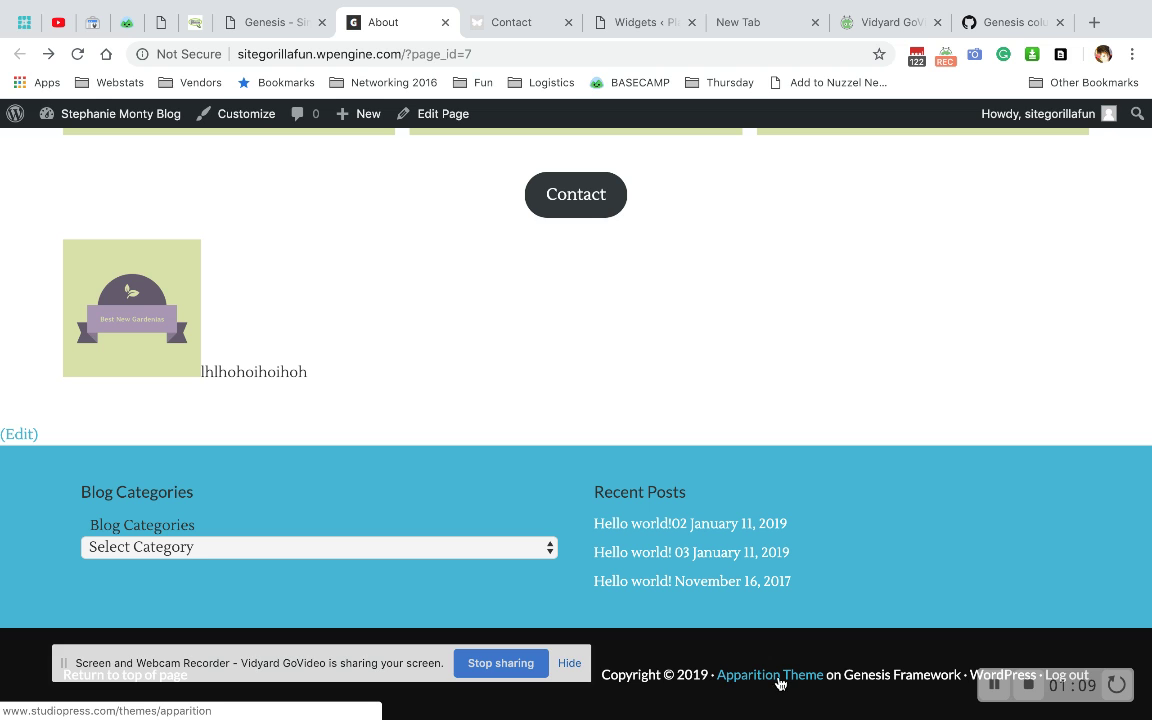
{"action": "left_click", "coordinate": [274, 17]}
{"action": "scroll", "coordinate": [251, 372], "scroll_direction": "down", "scroll_amount": 2}
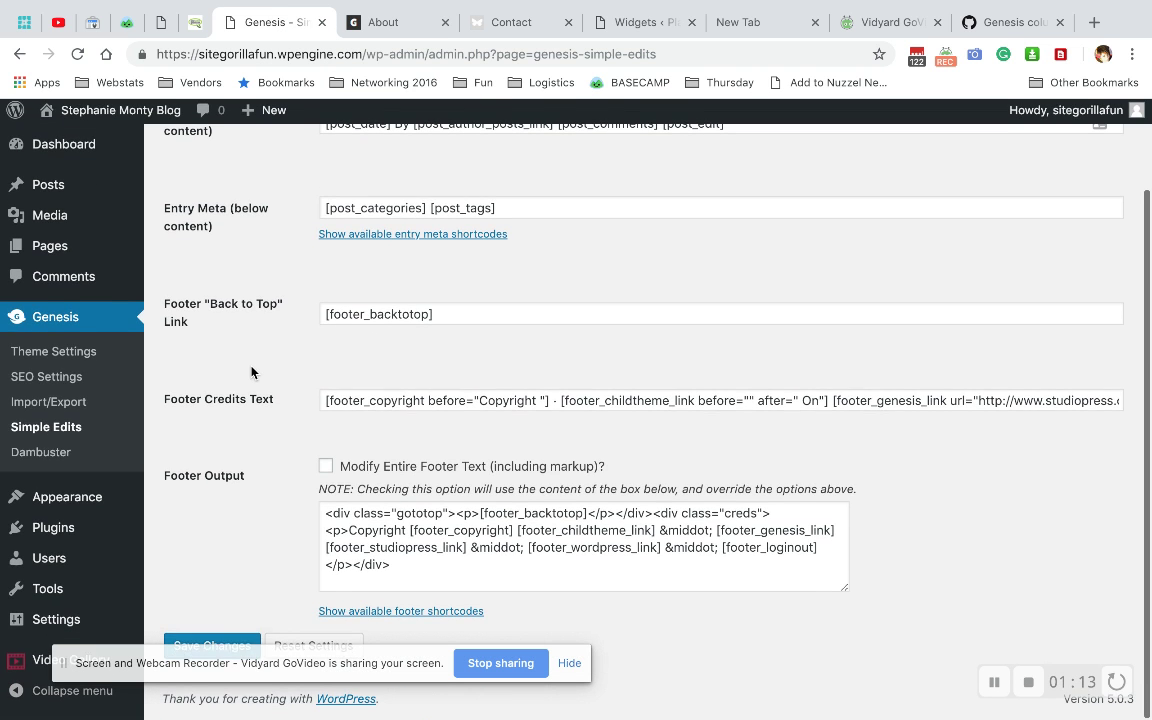
{"action": "left_click", "coordinate": [325, 467]}
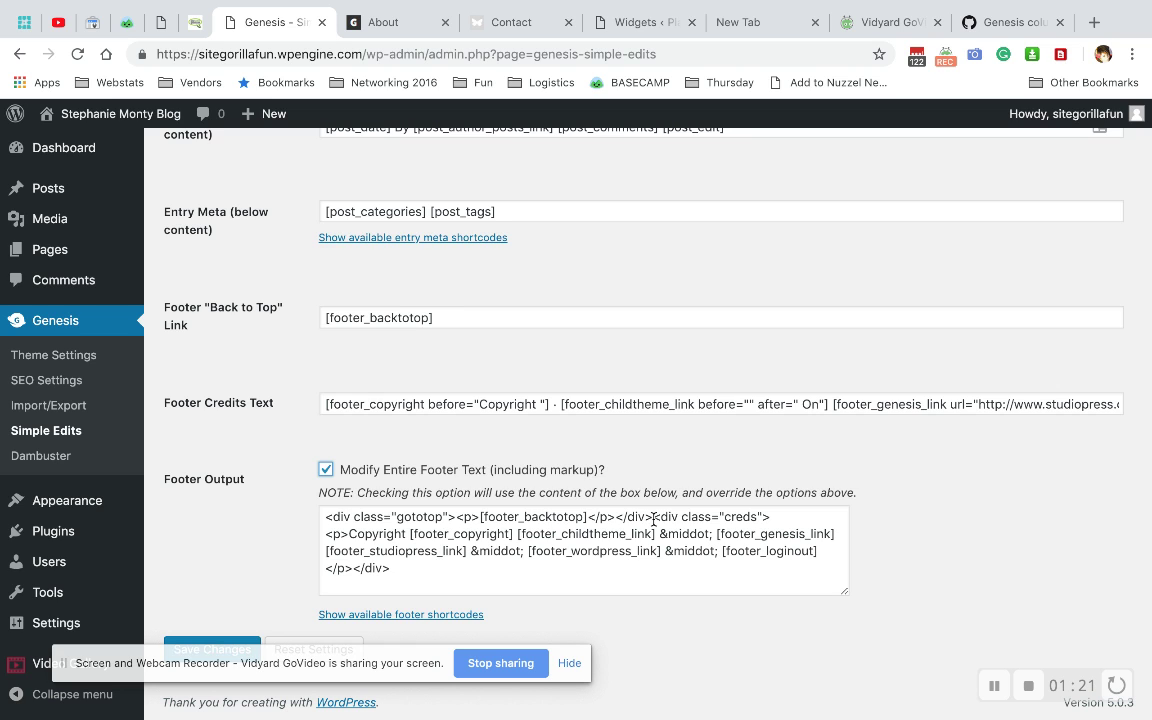
Delete the theme, Genesis, WordPress and logout shortcodes, then begin a Sitemap anchor tag.
{"action": "left_click_drag", "start_coordinate": [712, 534], "coordinate": [661, 537]}
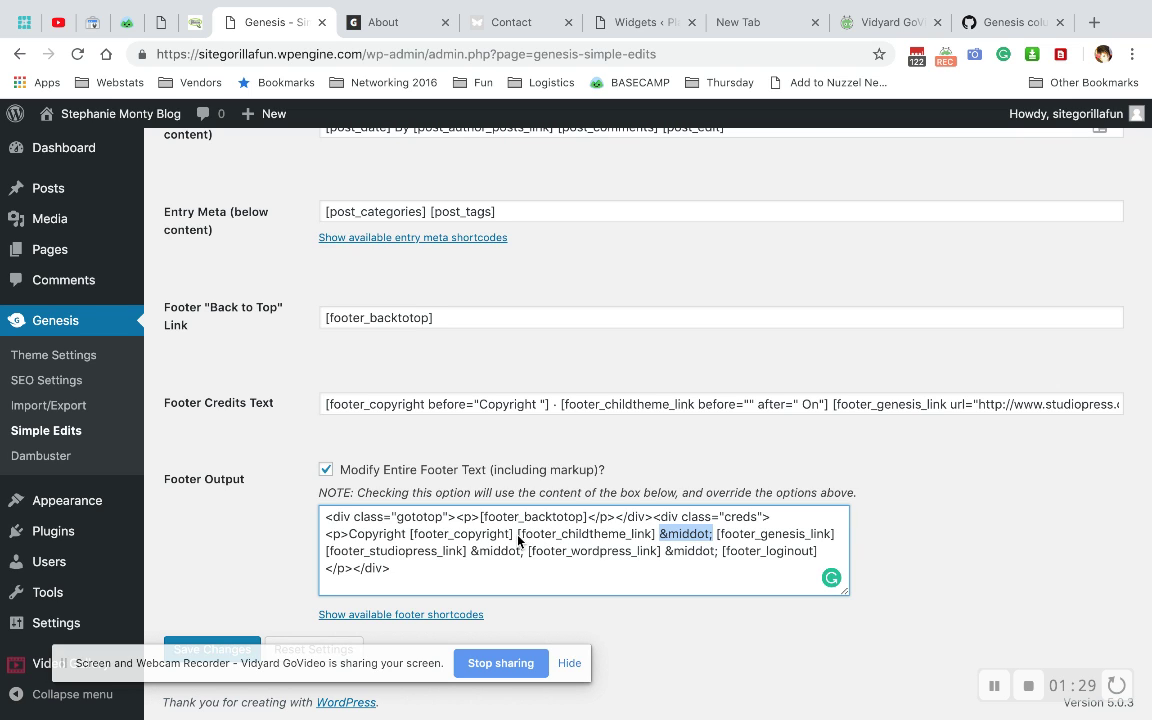
{"action": "left_click_drag", "start_coordinate": [518, 537], "coordinate": [656, 538]}
{"action": "key", "text": "BackSpace"}
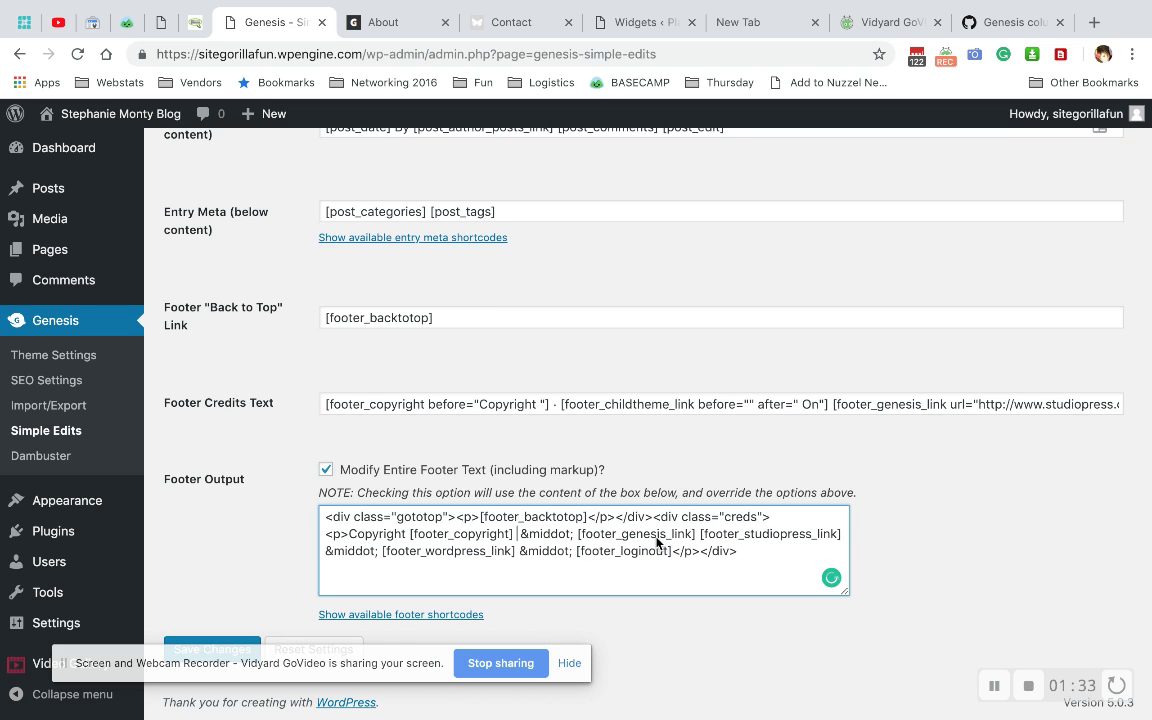
{"action": "key", "text": "BackSpace"}
{"action": "key", "text": "BackSpace"}
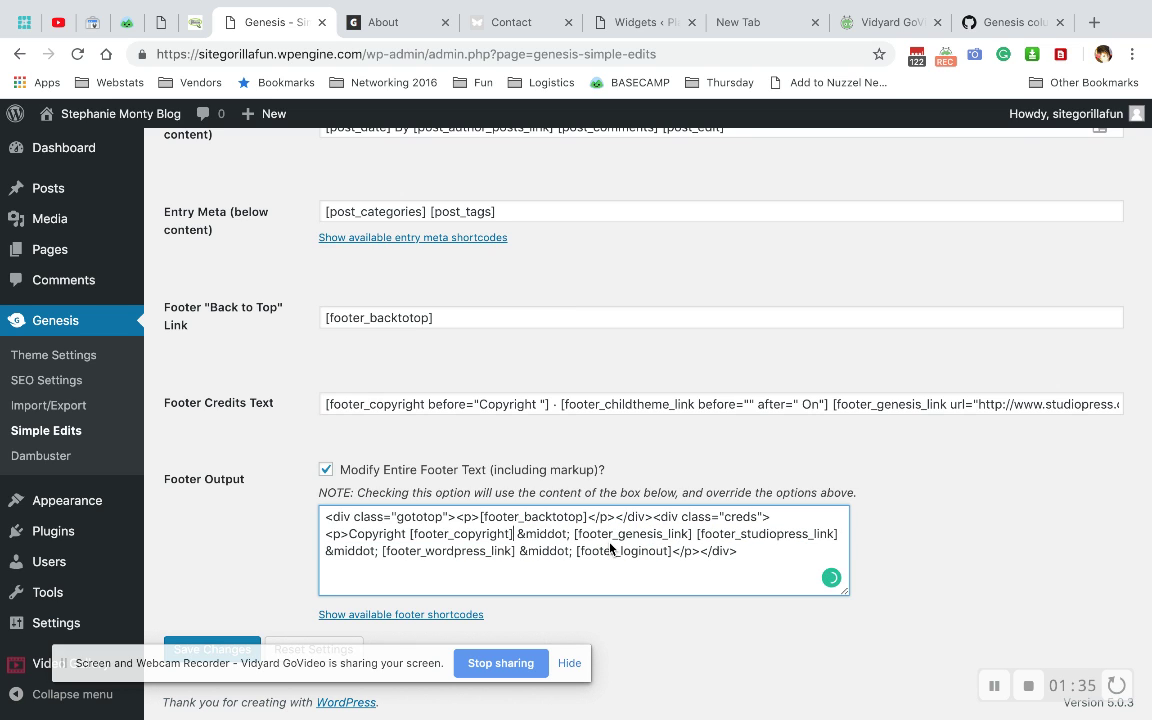
{"action": "left_click_drag", "start_coordinate": [574, 535], "coordinate": [660, 560]}
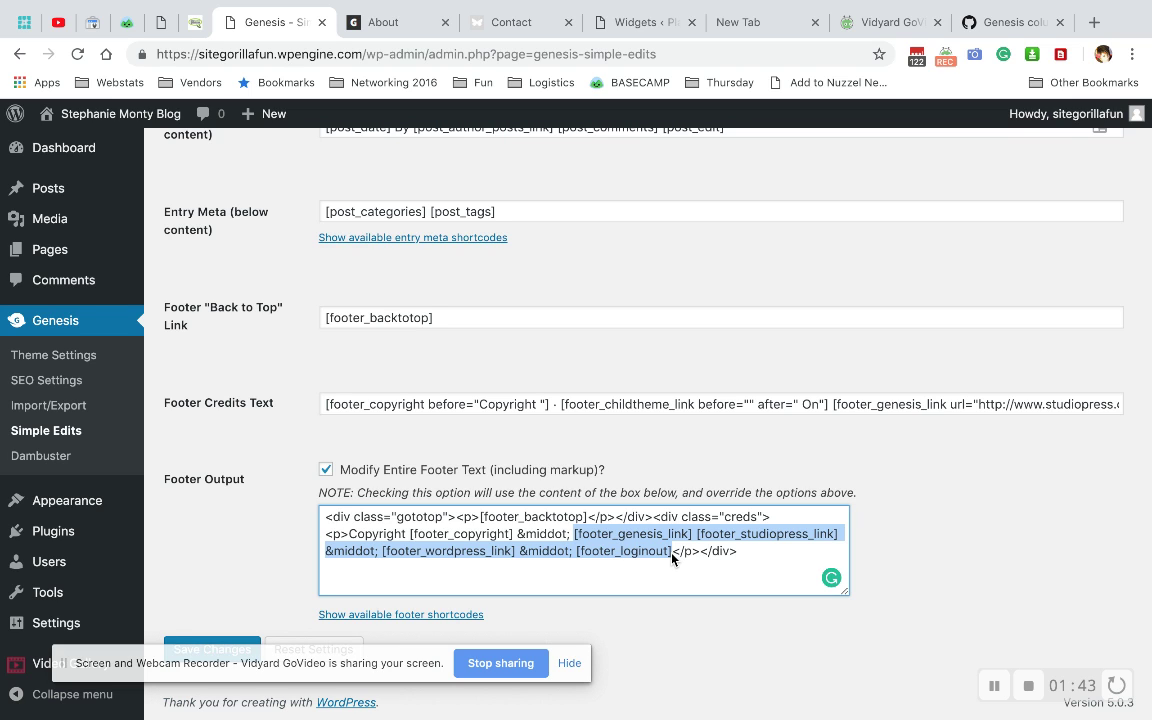
{"action": "key", "text": "BackSpace"}
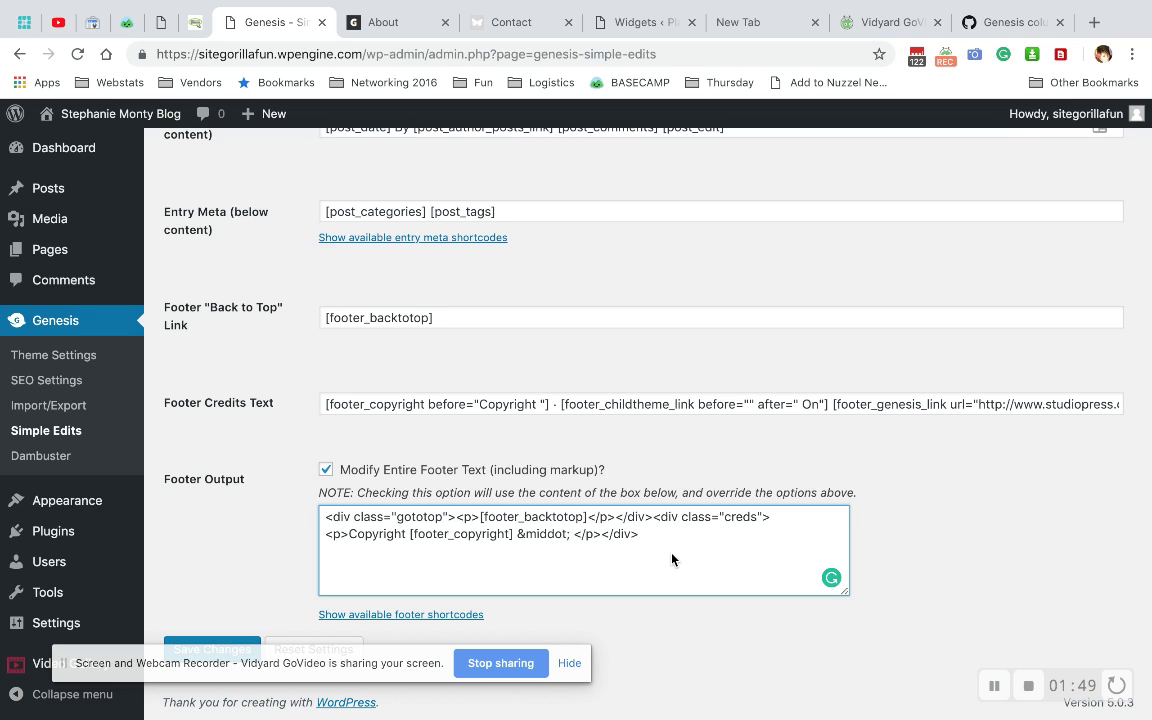
{"action": "type", "text": "<"}
{"action": "type", "text": " a"}
{"action": "type", "text": " hr"}
{"action": "type", "text": "ef="}
{"action": "type", "text": "\"\""}
{"action": "type", "text": "><"}
{"action": "type", "text": "</a"}
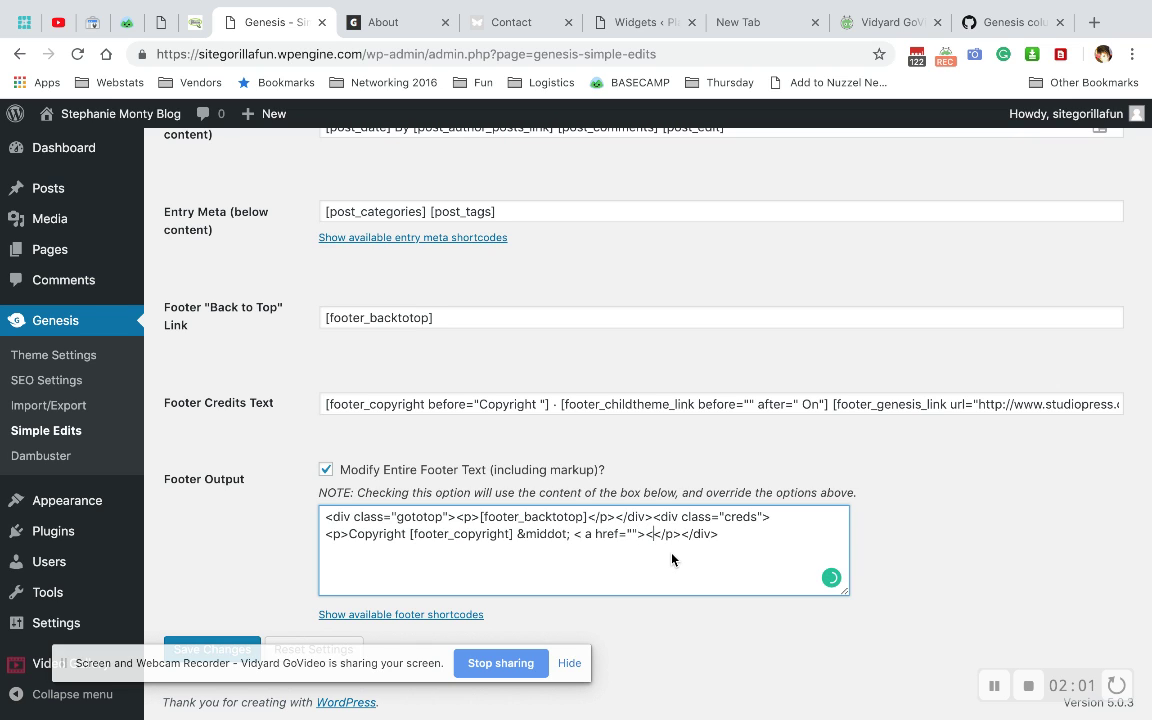
{"action": "type", "text": ">Sitemap"}
Set the Sitemap link's href to '#' and save the Simple Edits settings.
{"action": "left_click", "coordinate": [631, 534]}
{"action": "type", "text": "#"}
{"action": "left_click", "coordinate": [226, 645]}
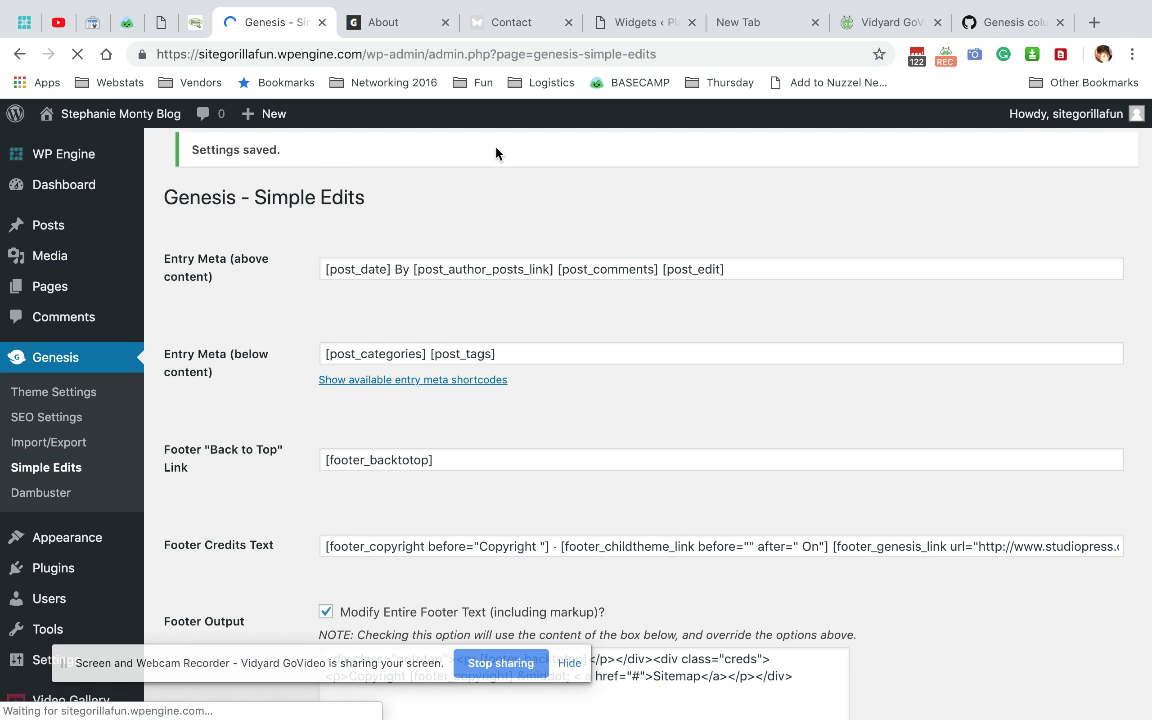
Reload the live About page to check the footer, then return to Footer Output.
{"action": "left_click", "coordinate": [386, 22]}
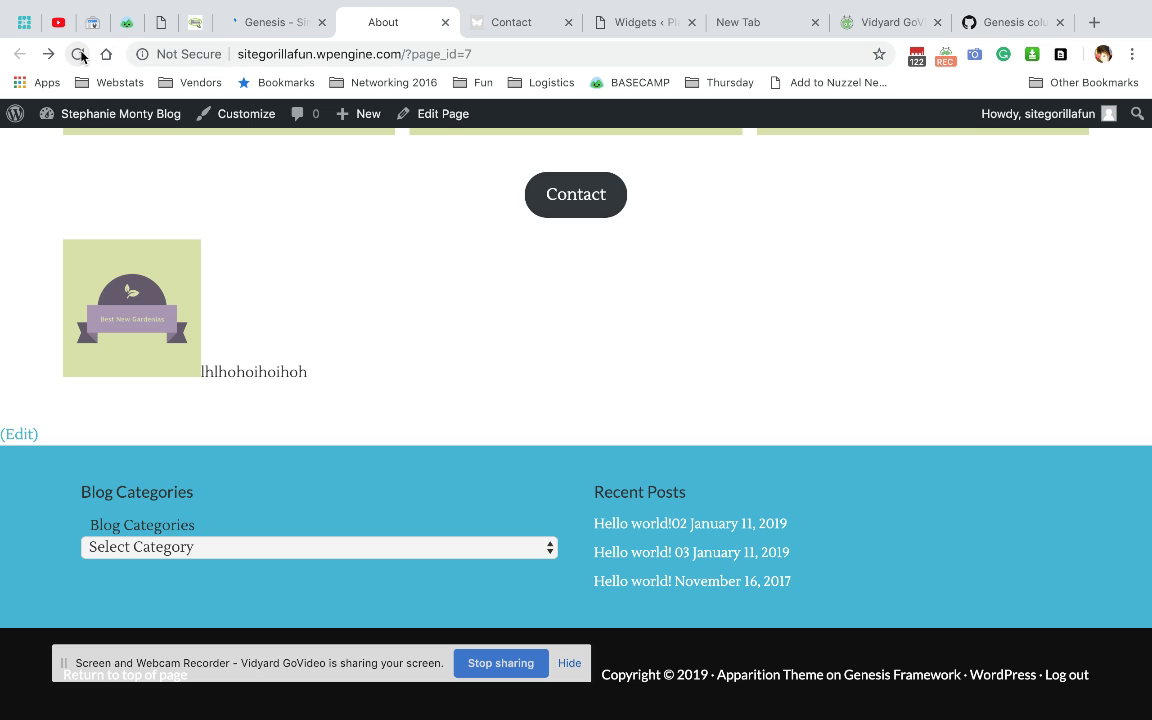
{"action": "left_click", "coordinate": [79, 54]}
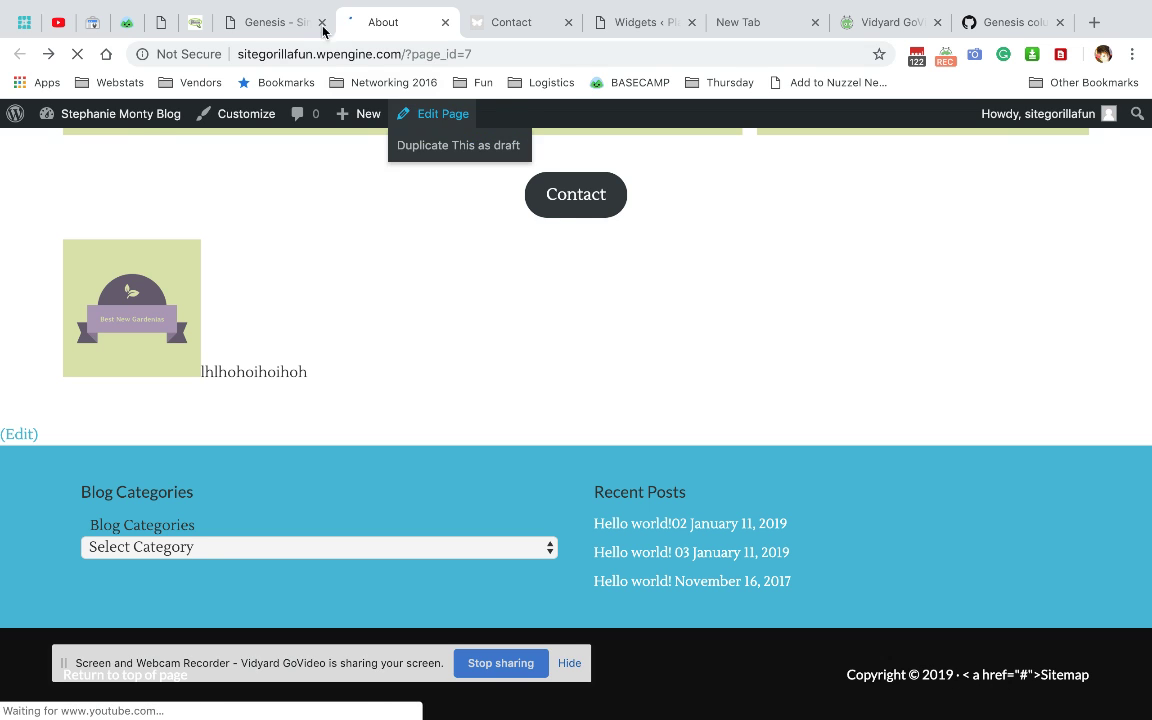
{"action": "left_click", "coordinate": [283, 33]}
{"action": "scroll", "coordinate": [507, 476], "scroll_direction": "down", "scroll_amount": 3}
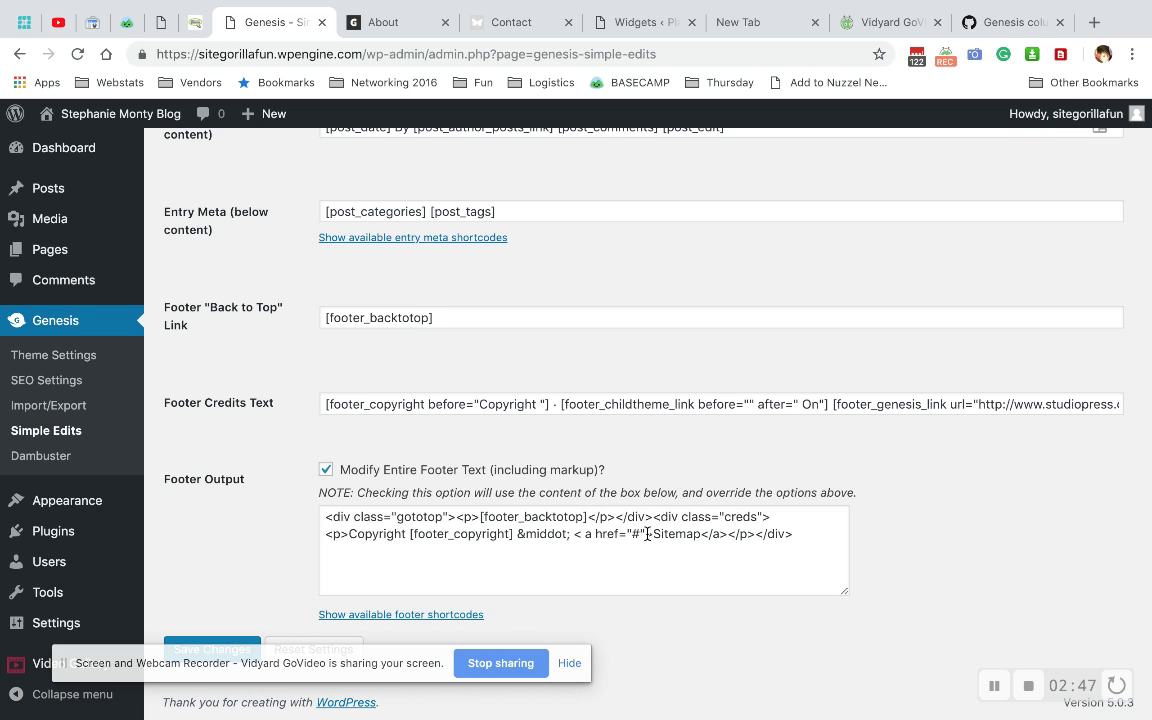
Add 'Sitegorilla.com' after [footer_copyright], remove the space in '< a', and save.
{"action": "left_click", "coordinate": [517, 535]}
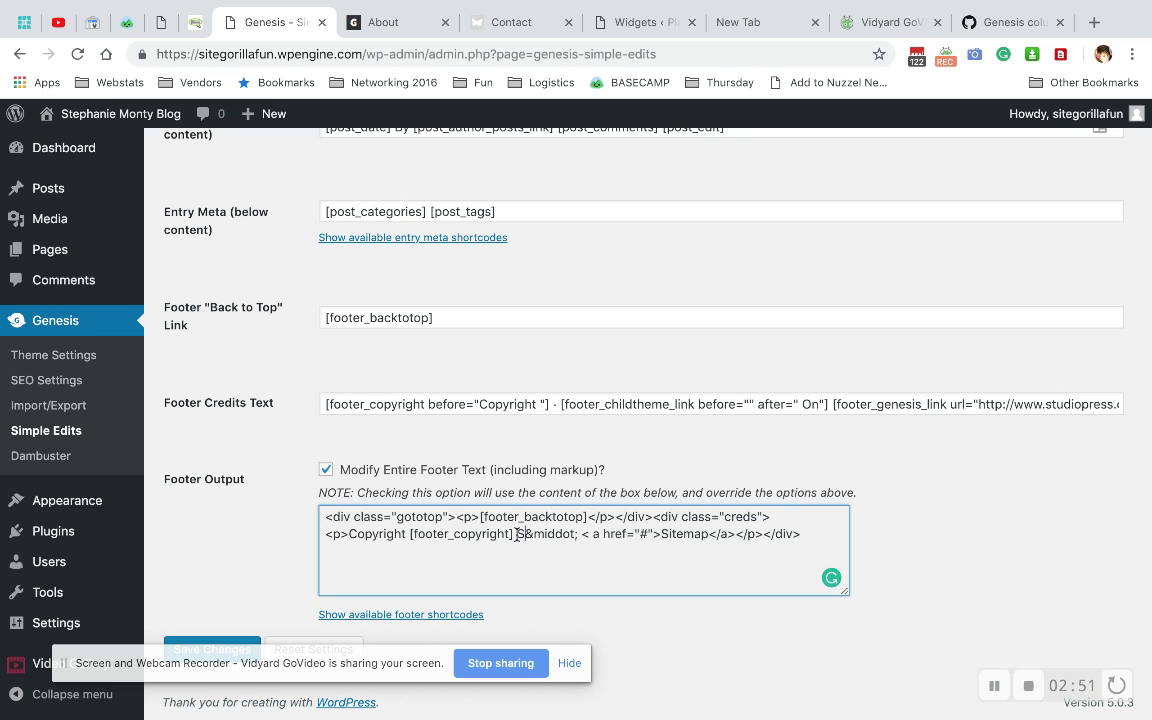
{"action": "type", "text": "Sitegorilla.com"}
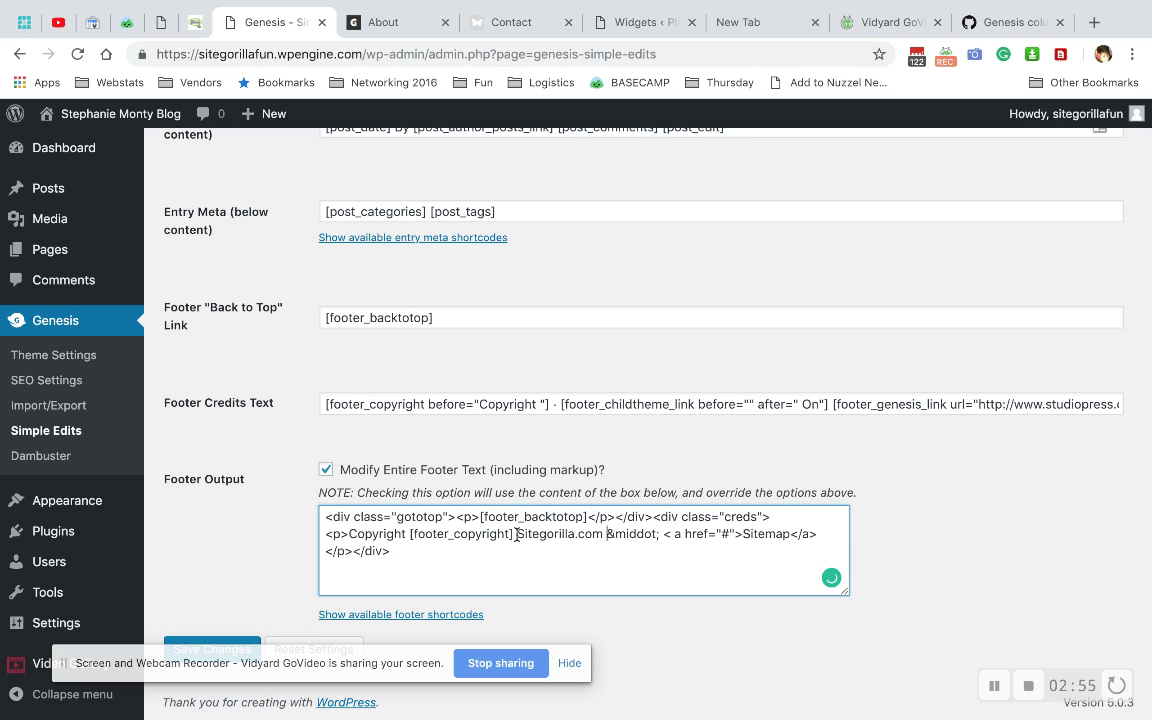
{"action": "left_click", "coordinate": [603, 534]}
{"action": "left_click", "coordinate": [672, 534]}
{"action": "key", "text": "BackSpace"}
{"action": "key", "text": "BackSpace"}
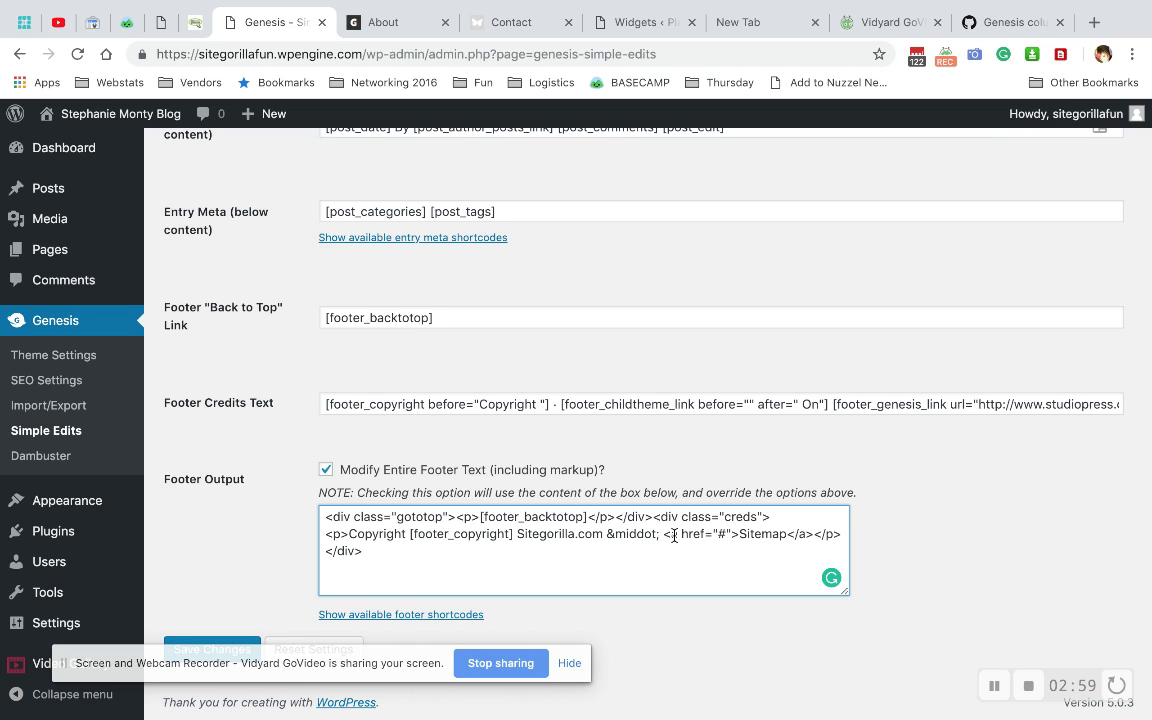
{"action": "left_click", "coordinate": [241, 645]}
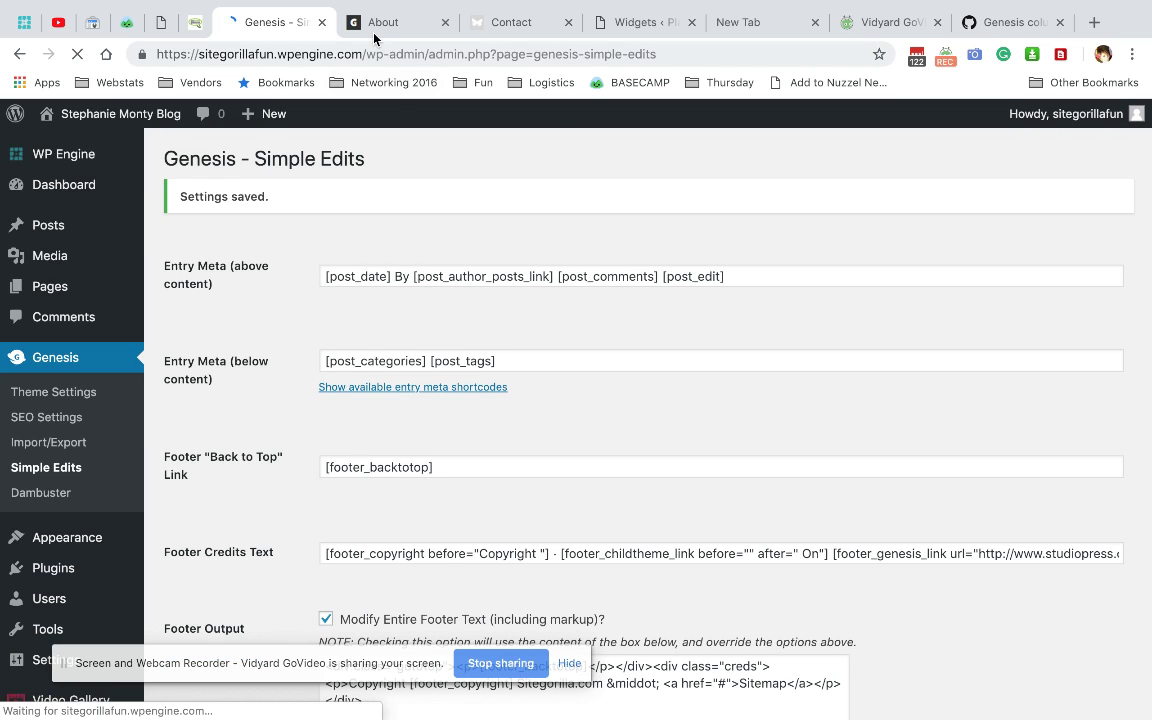
{"action": "left_click", "coordinate": [374, 24]}
Reload the live About page to view the updated copyright and Sitemap footer.
{"action": "left_click", "coordinate": [78, 54]}
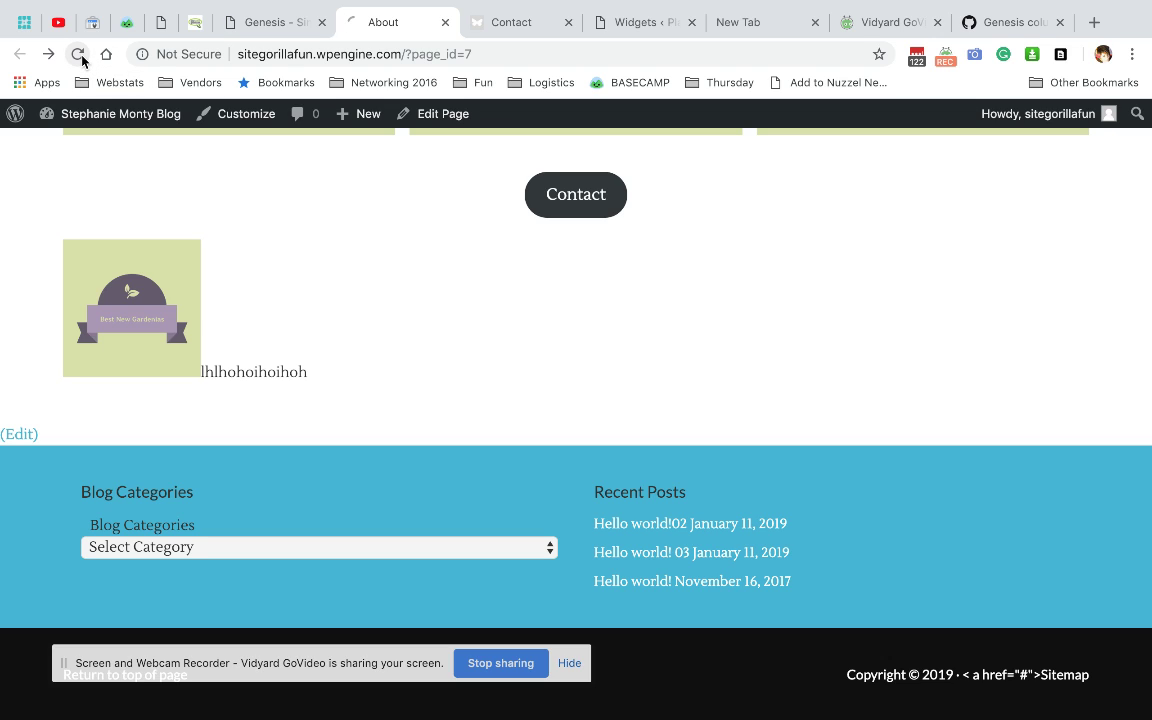